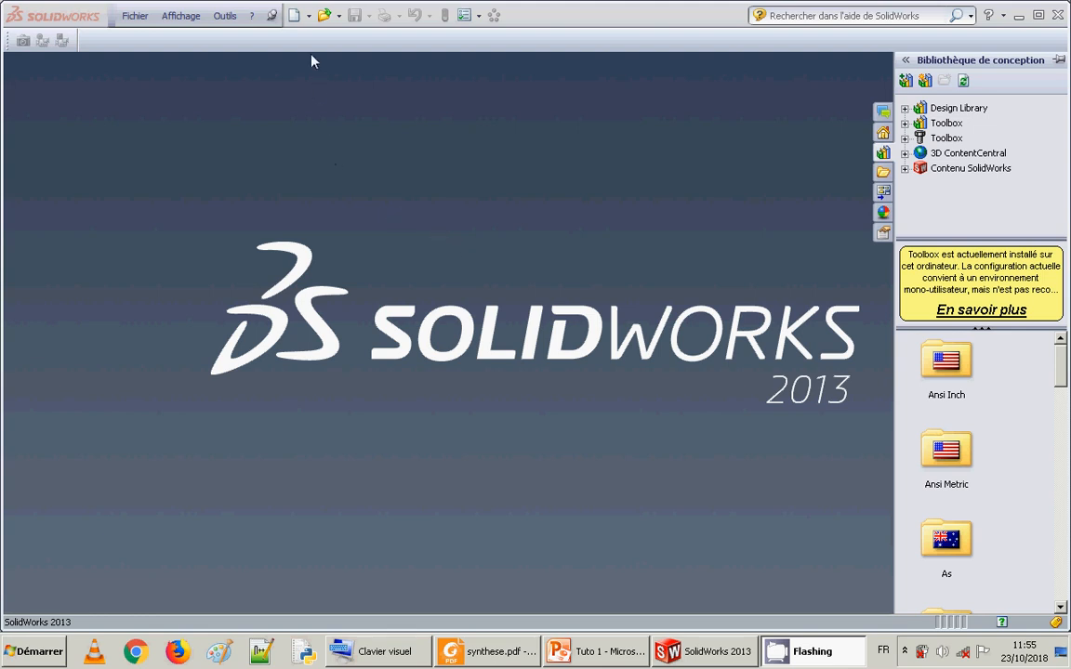
# - Create a new part document (Pièce)
pyautogui.click(293, 16)
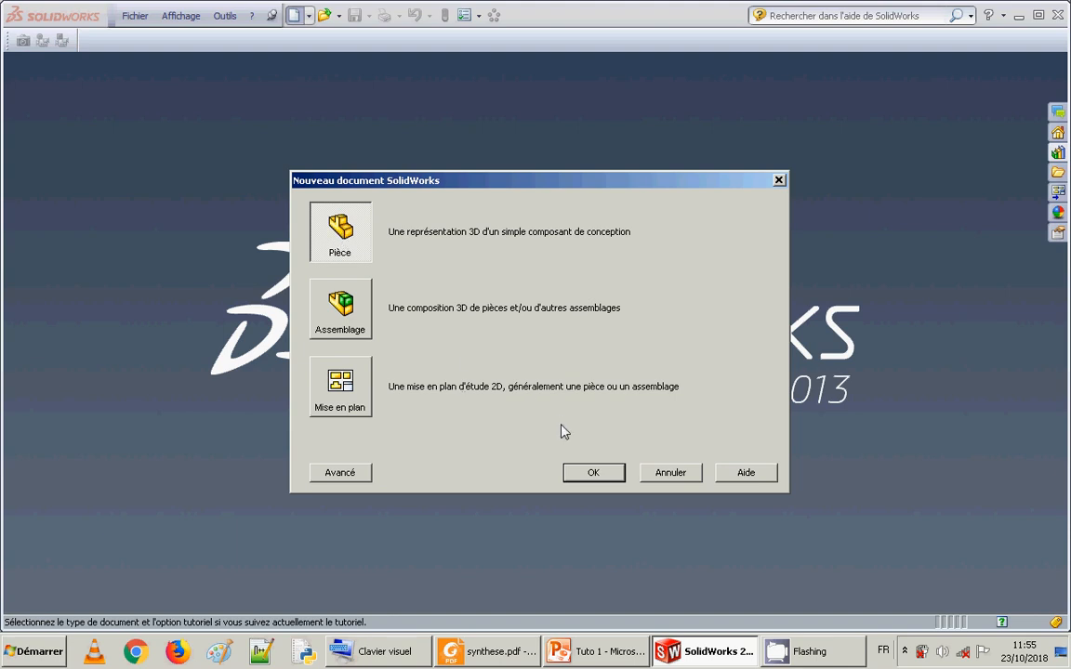
pyautogui.click(580, 472)
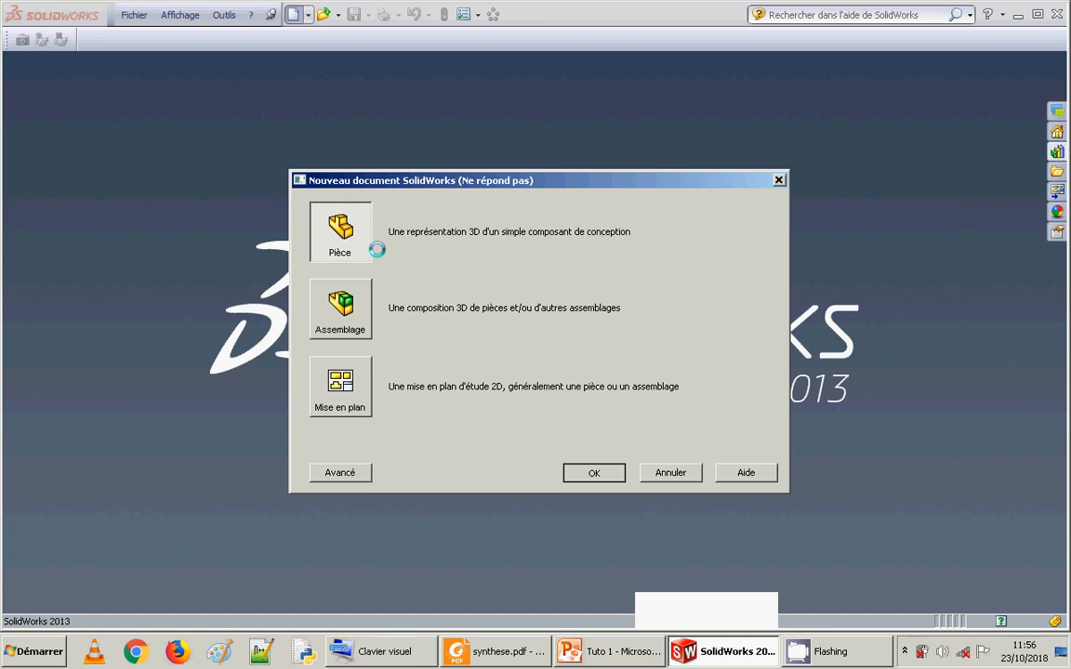
pyautogui.click(825, 662)
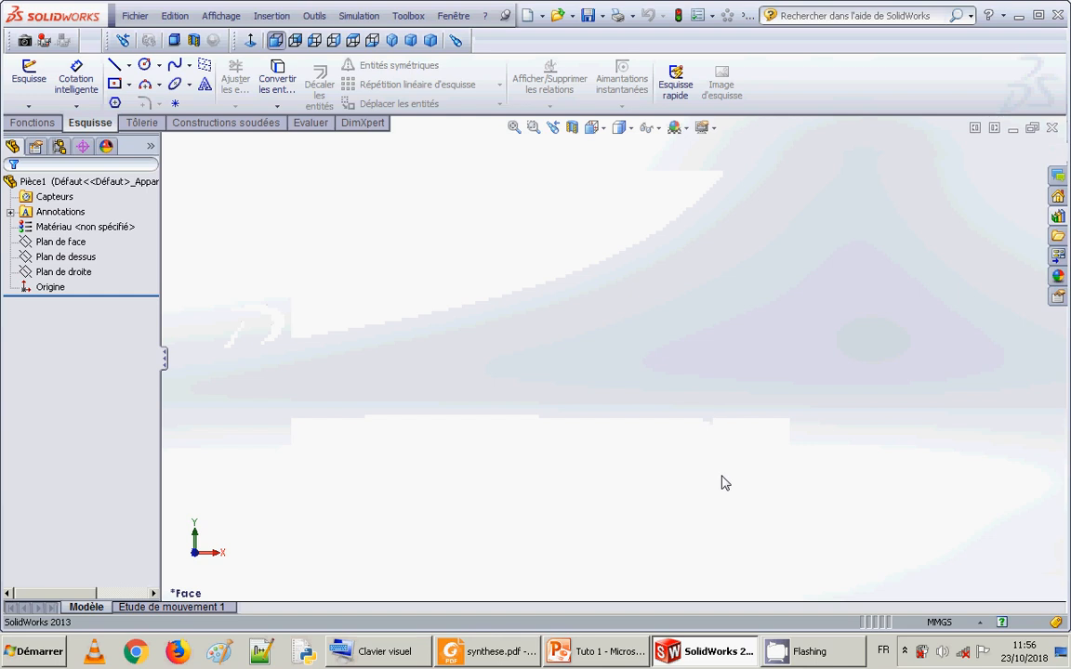
pyautogui.moveTo(713, 654)
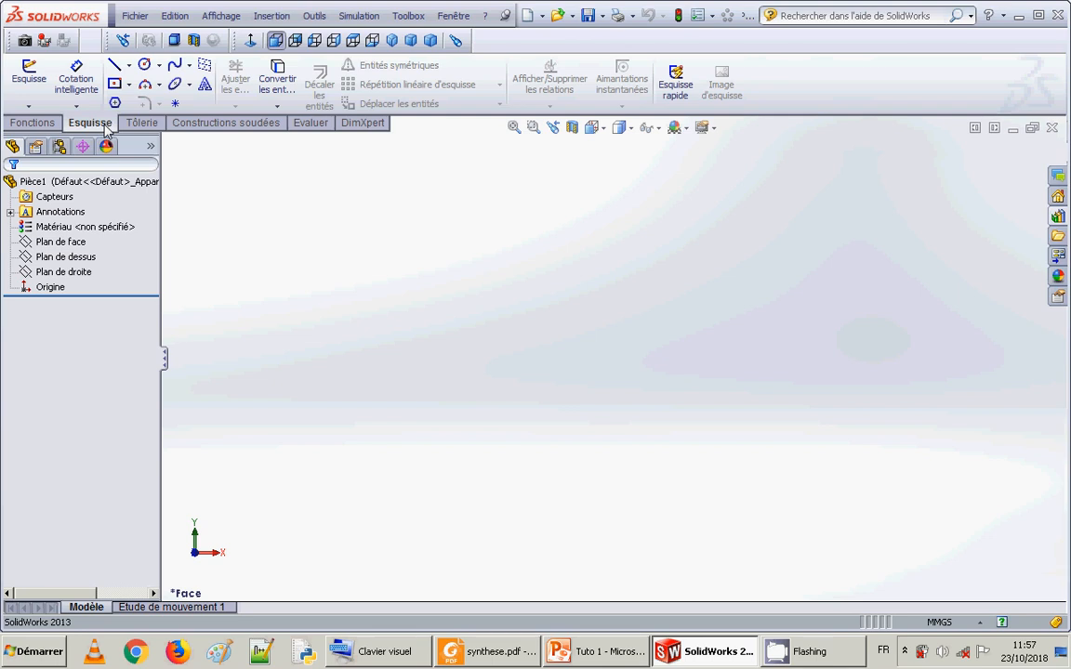
# - Examine the default reference planes Plan de face, Plan de dessus and Plan de droite by highlighting each one
pyautogui.click(42, 125)
pyautogui.click(82, 127)
pyautogui.click(84, 245)
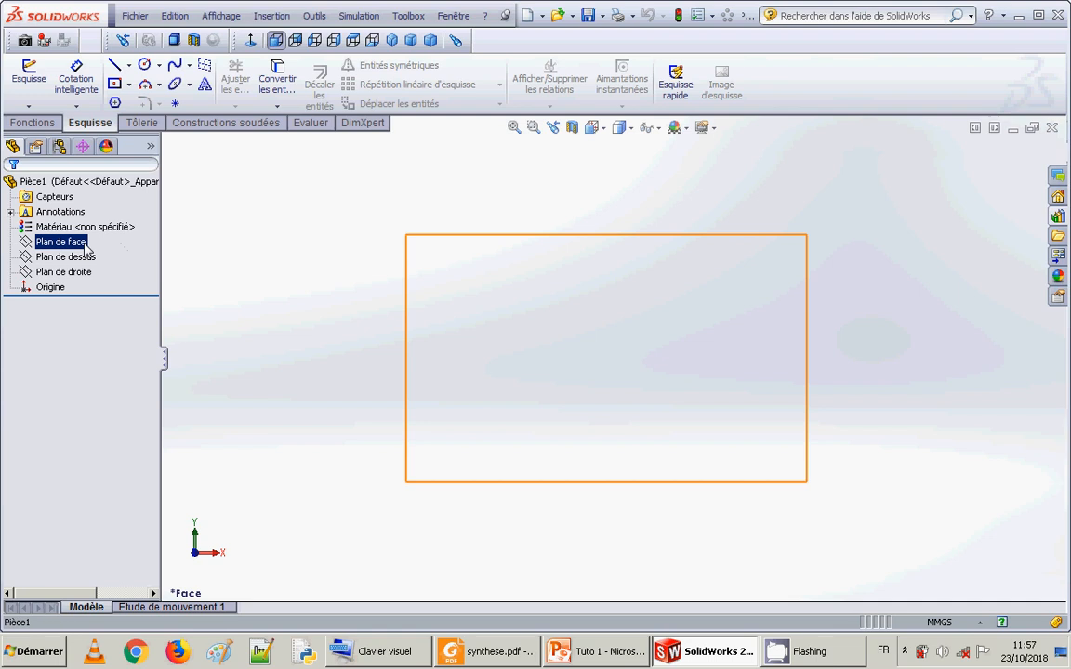
pyautogui.click(85, 244)
pyautogui.click(89, 258)
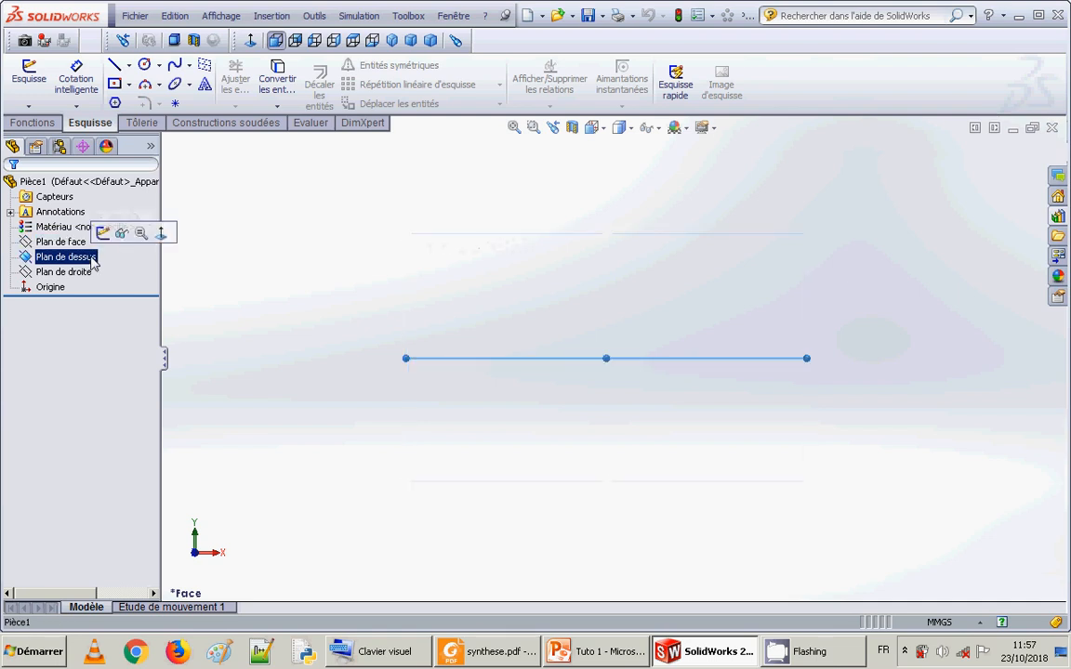
pyautogui.click(90, 273)
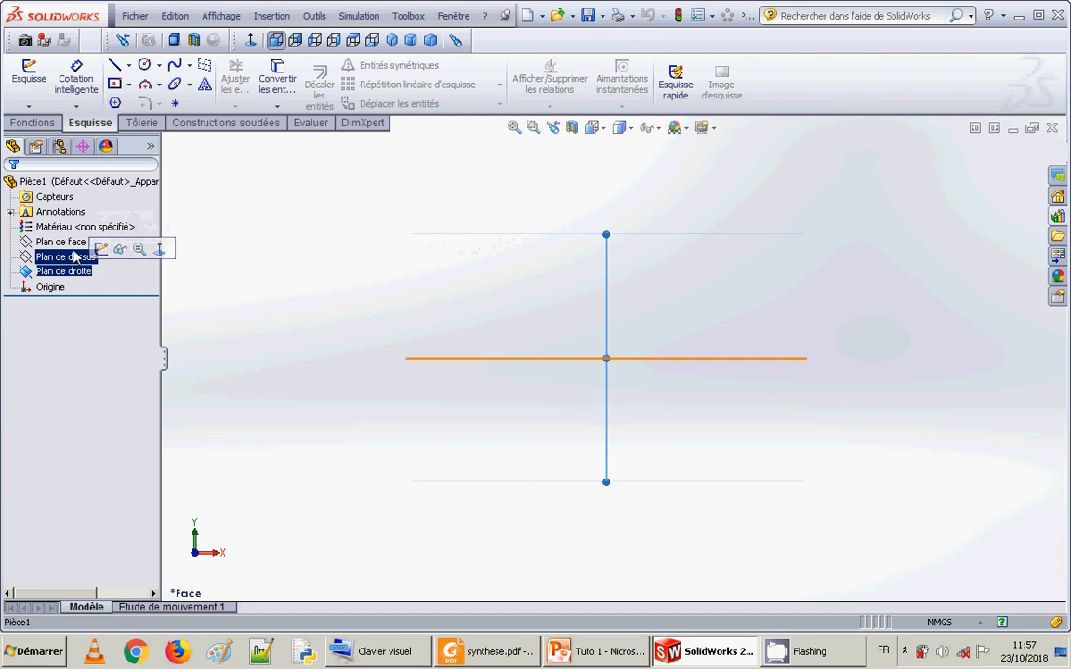
pyautogui.click(75, 258)
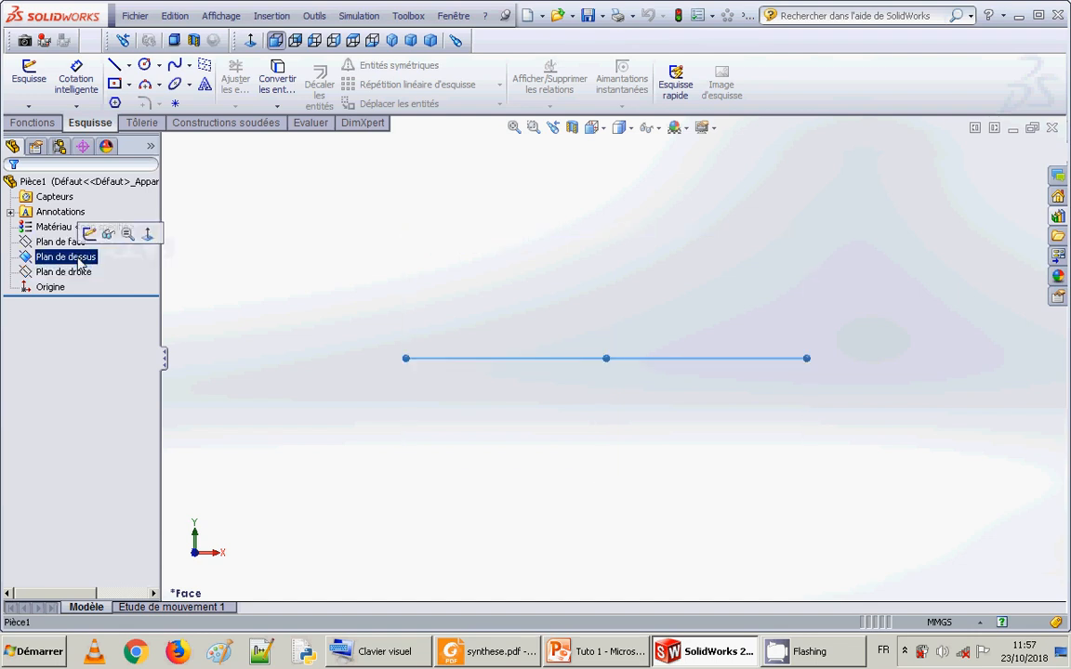
pyautogui.click(80, 274)
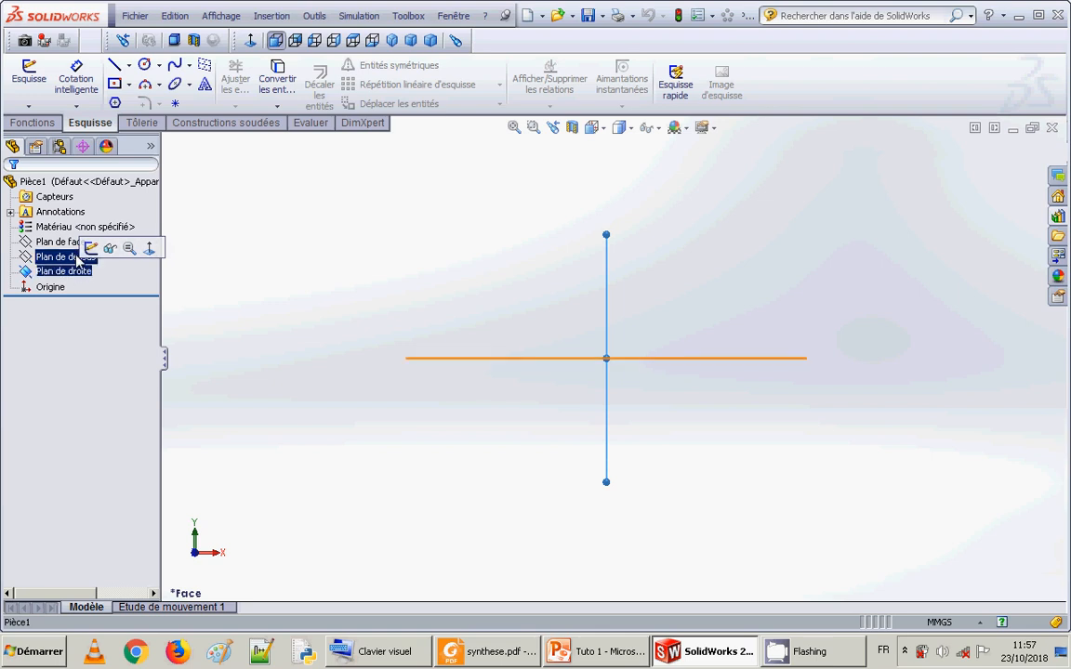
pyautogui.keyDown('ctrl'); pyautogui.click(74, 244); pyautogui.keyUp('ctrl')
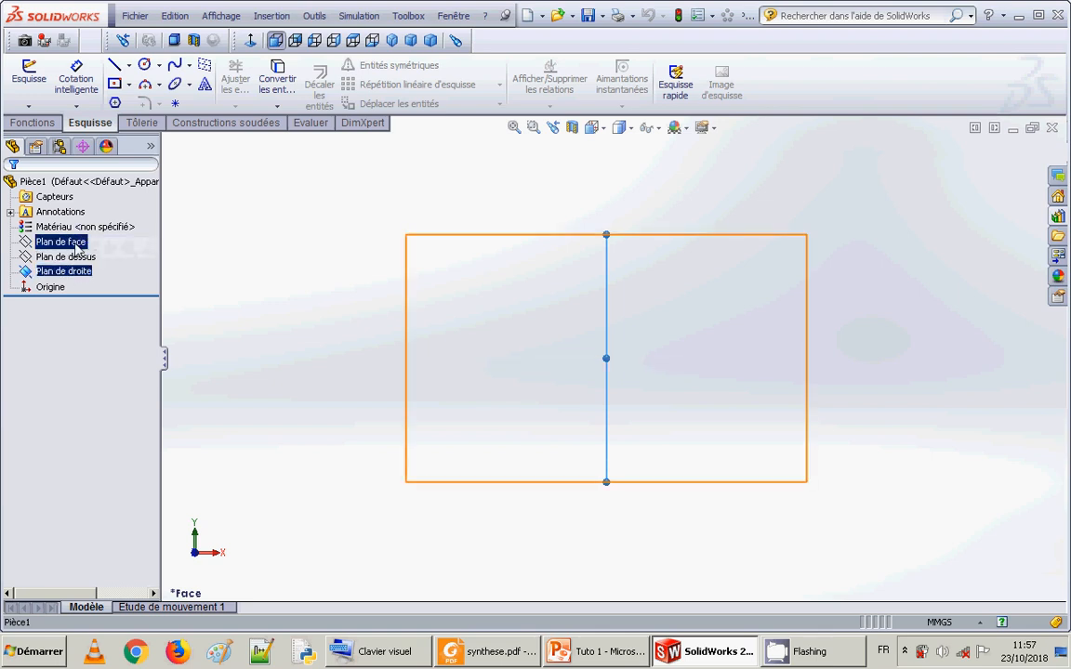
pyautogui.keyDown('ctrl'); pyautogui.click(70, 241); pyautogui.keyUp('ctrl')
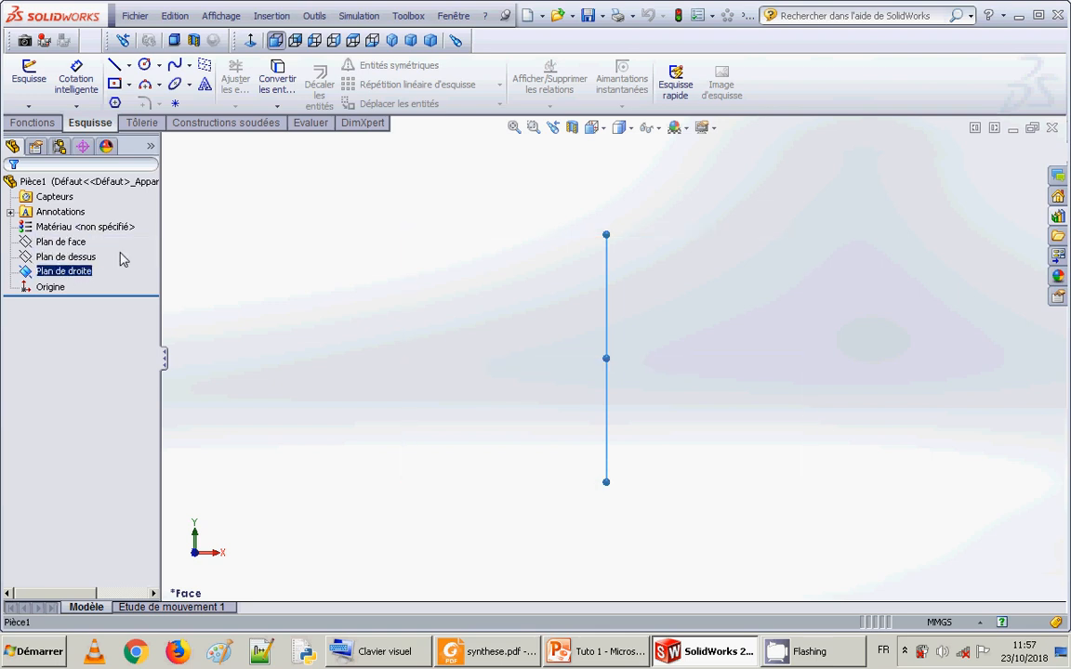
# - Sketch a circle of about 51 mm radius centred on the origin on Plan de face
pyautogui.click(61, 242)
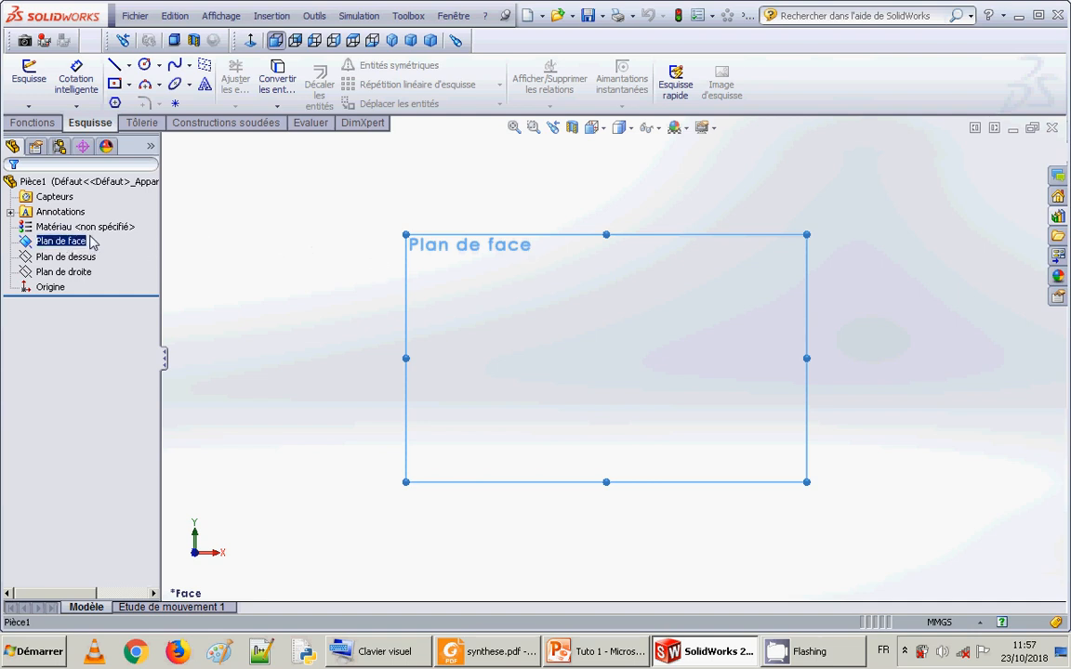
pyautogui.click(159, 67)
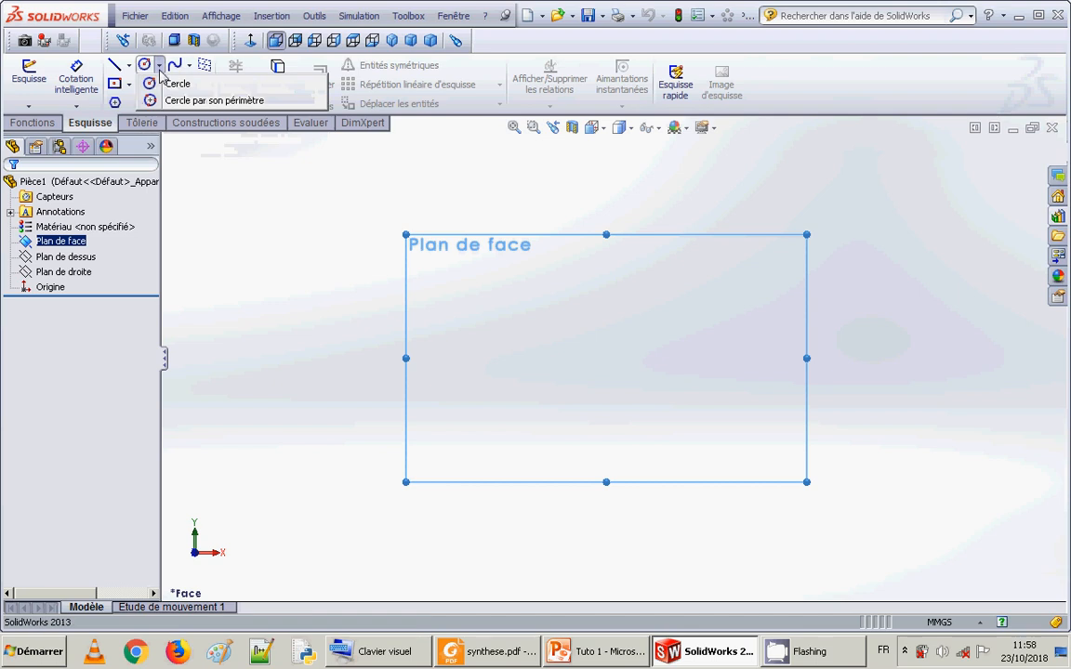
pyautogui.click(175, 84)
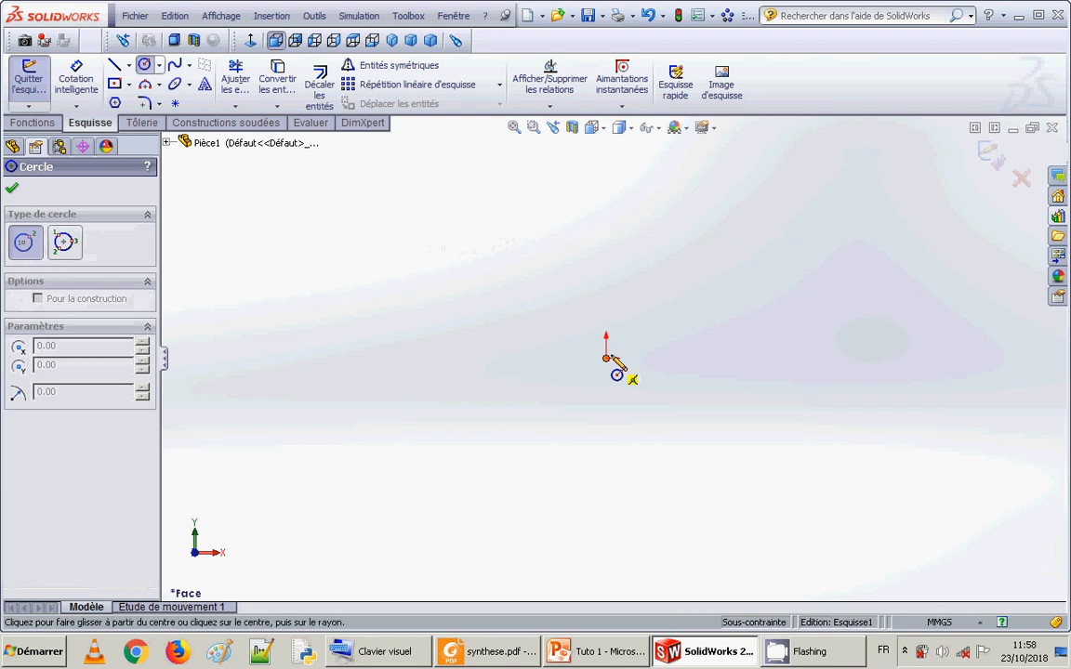
pyautogui.click(606, 358)
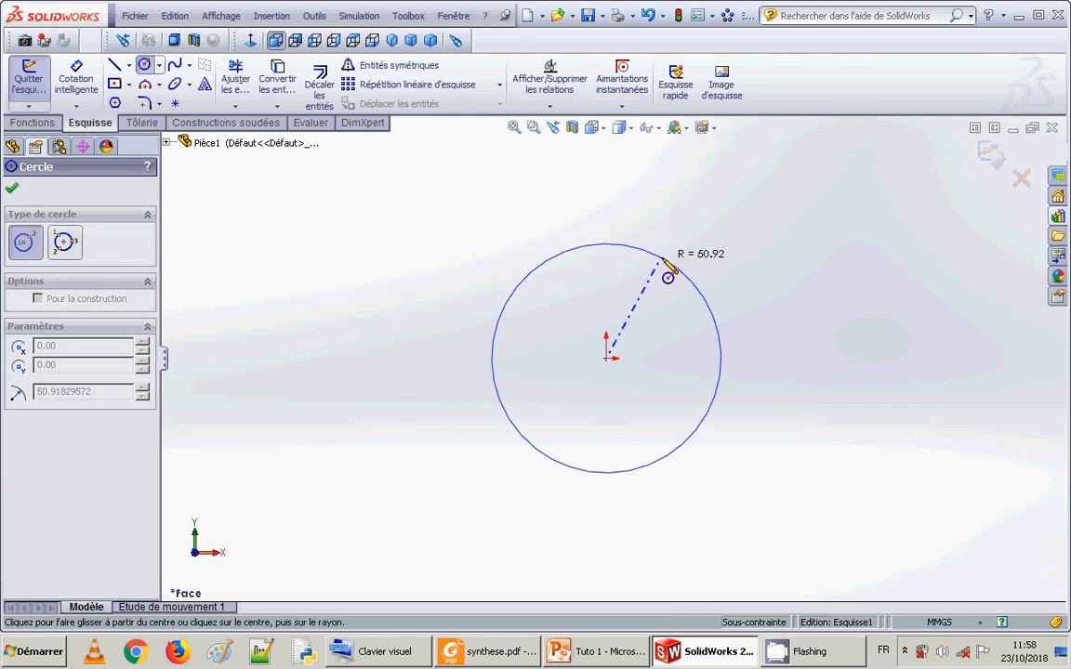
pyautogui.click(665, 261)
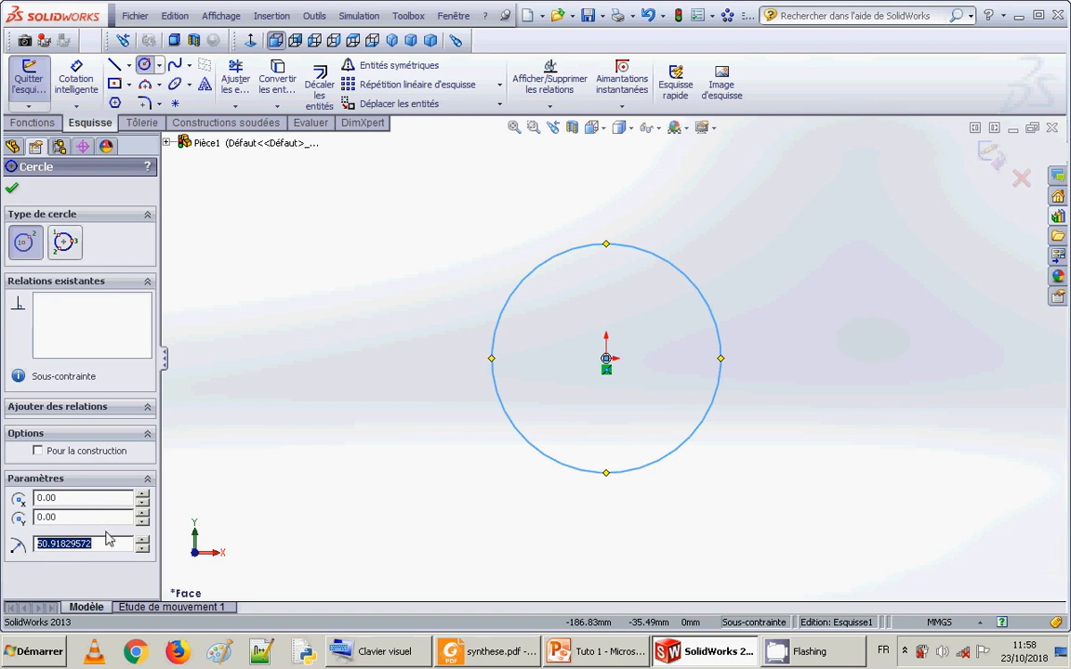
pyautogui.click(12, 189)
pyautogui.click(56, 229)
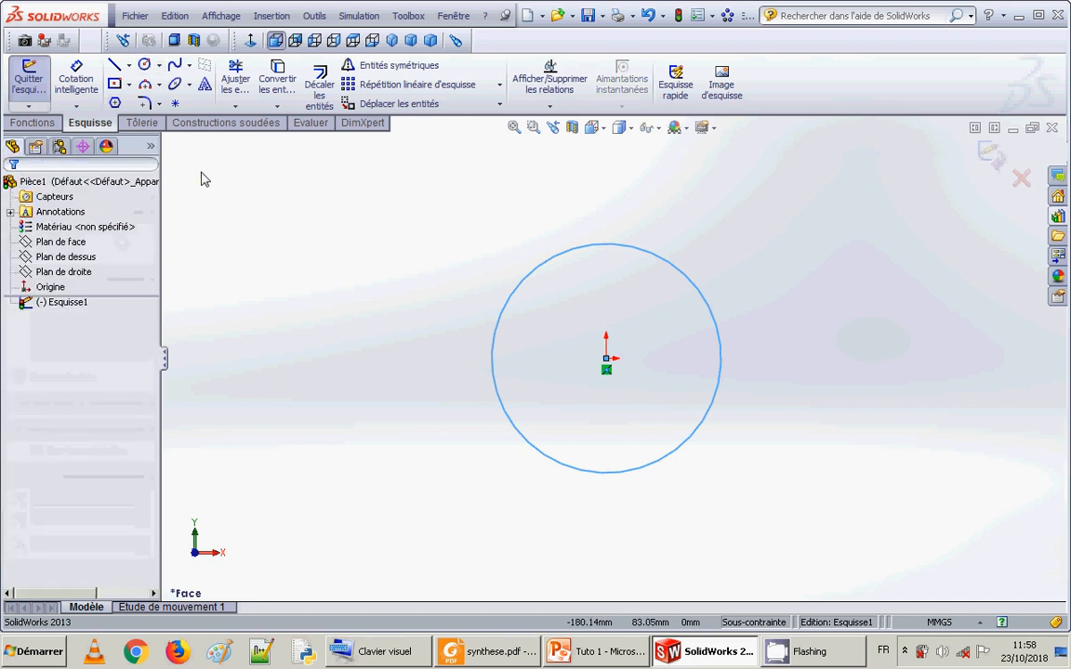
# - Dimension the circle's diameter with a smart dimension and set it to 100 mm
pyautogui.click(80, 88)
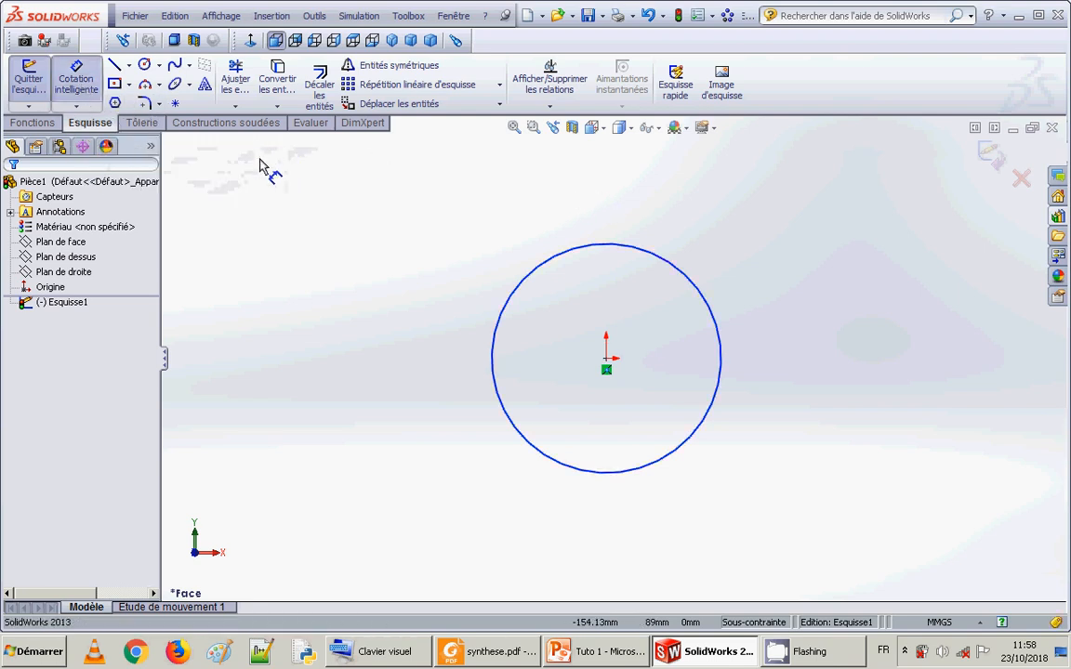
pyautogui.click(655, 253)
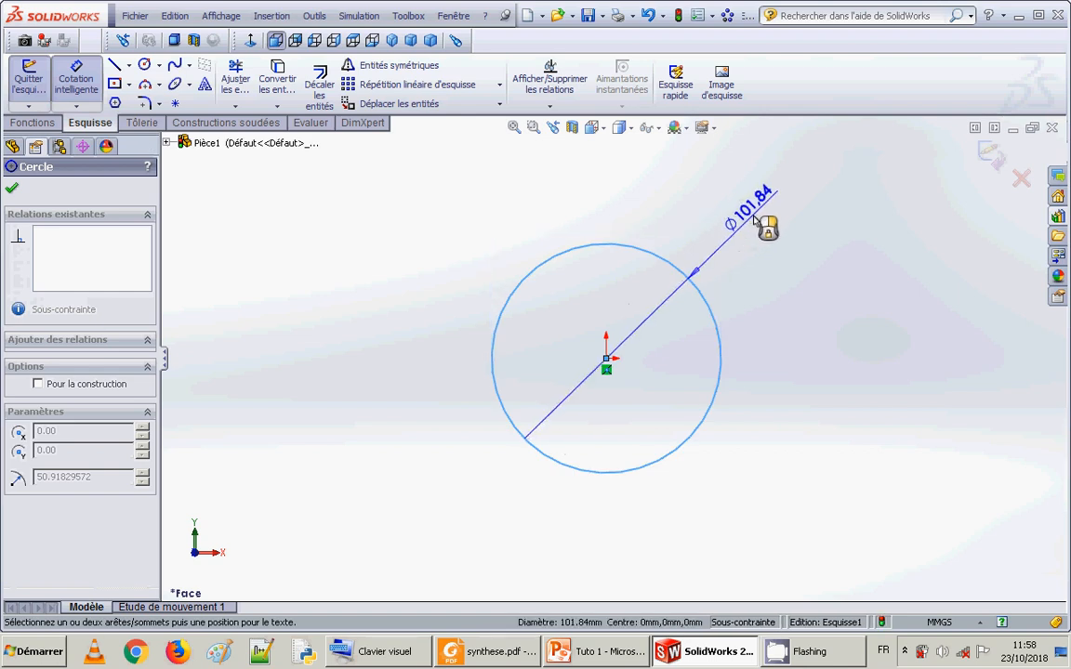
pyautogui.click(764, 213)
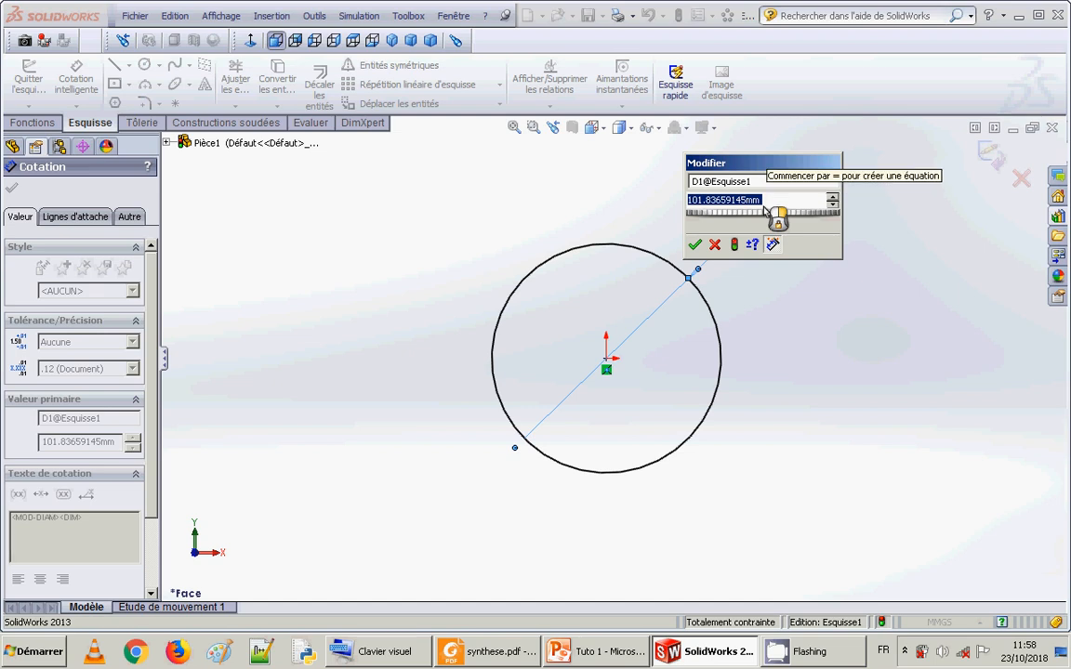
pyautogui.write('100')
pyautogui.press('Return')
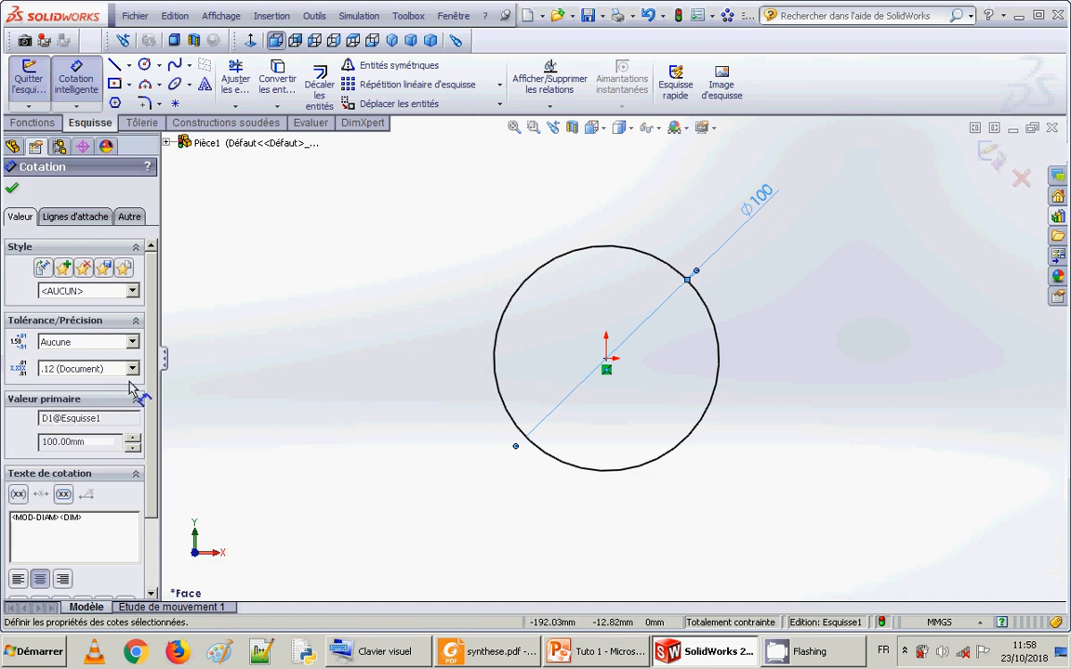
pyautogui.click(12, 190)
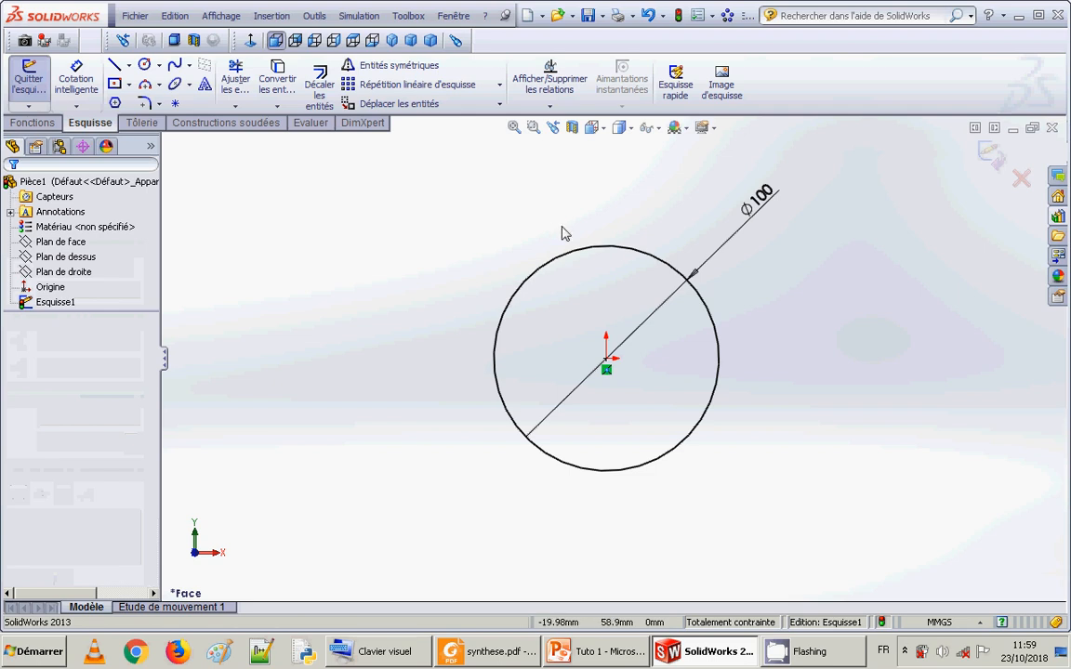
# - Move the diameter dimension farther away from the circle and set its value to 200 mm
pyautogui.moveTo(758, 209); pyautogui.dragTo(831, 230)
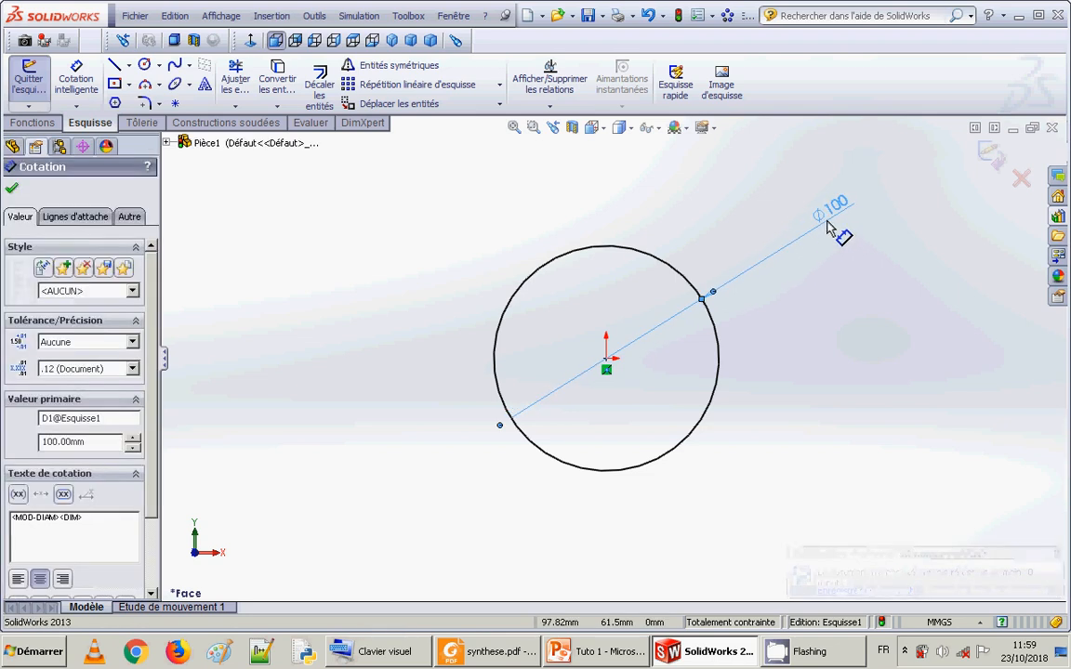
pyautogui.click(827, 223)
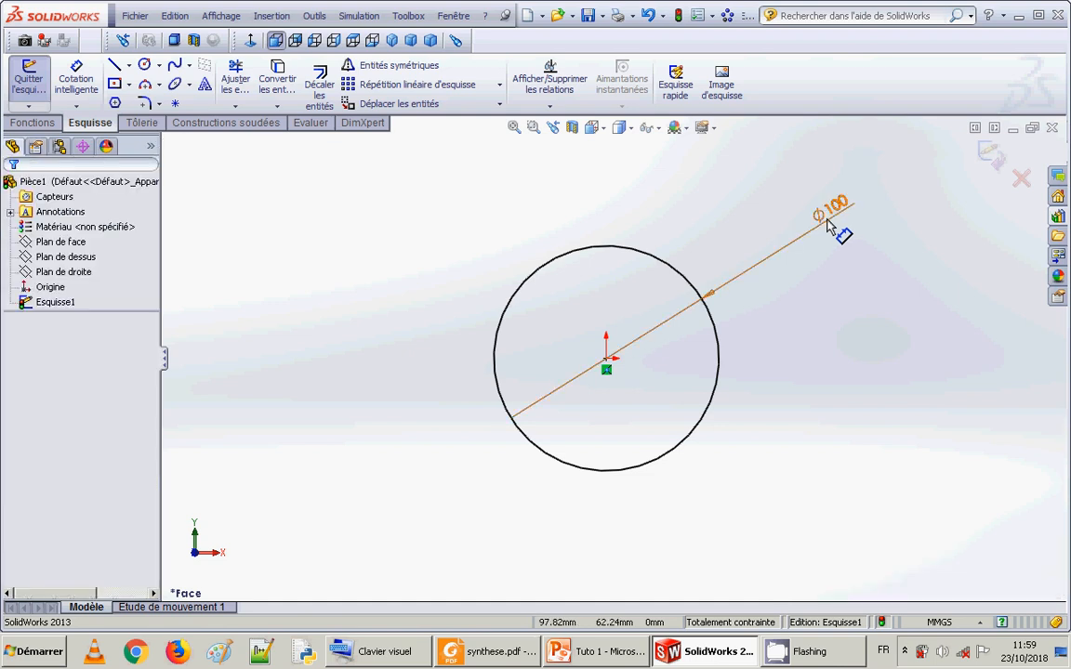
pyautogui.doubleClick(839, 212)
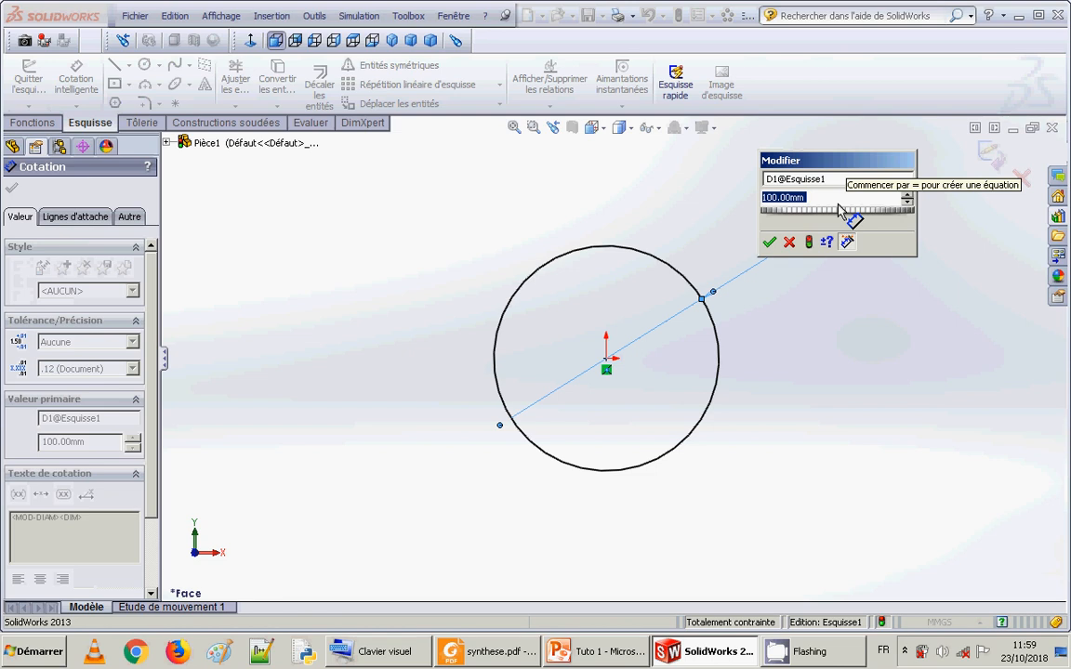
pyautogui.write('200')
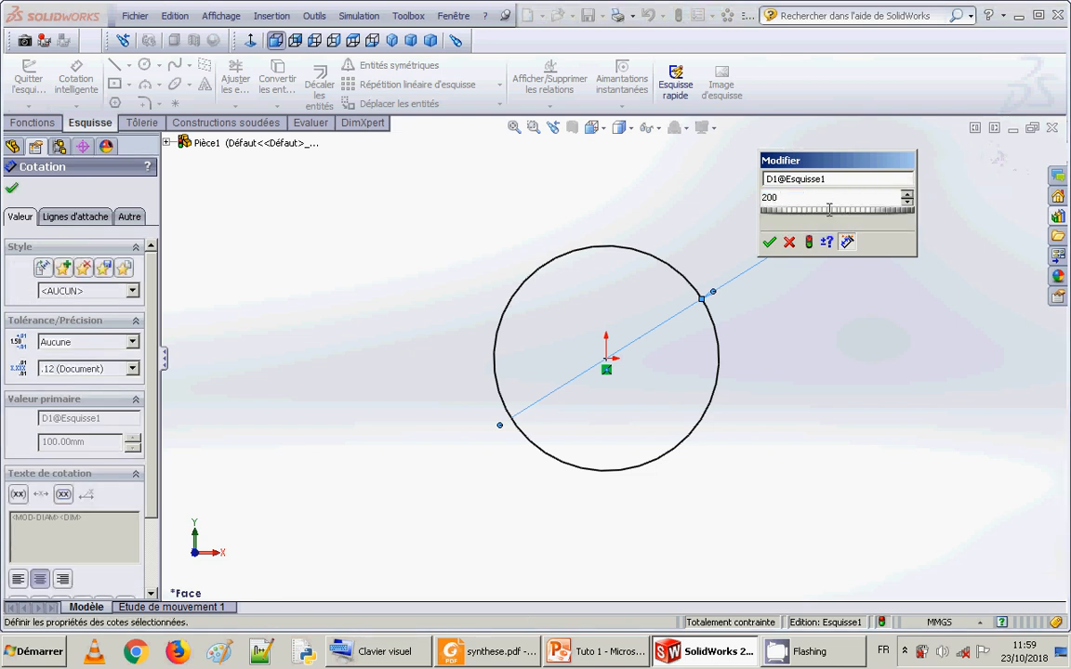
pyautogui.press('Return')
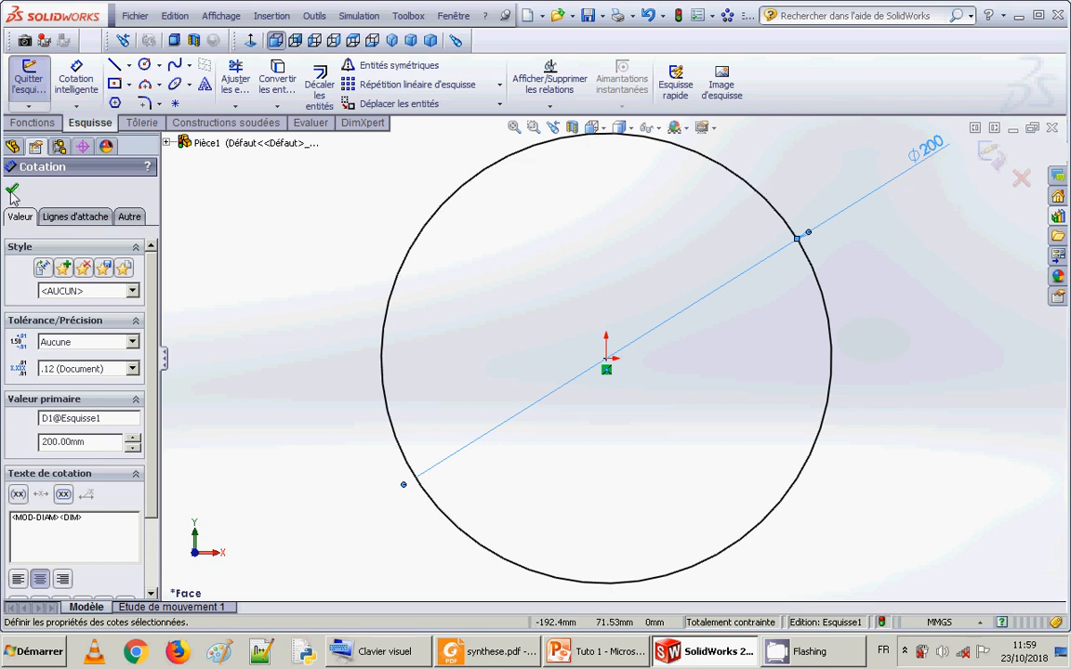
pyautogui.click(12, 191)
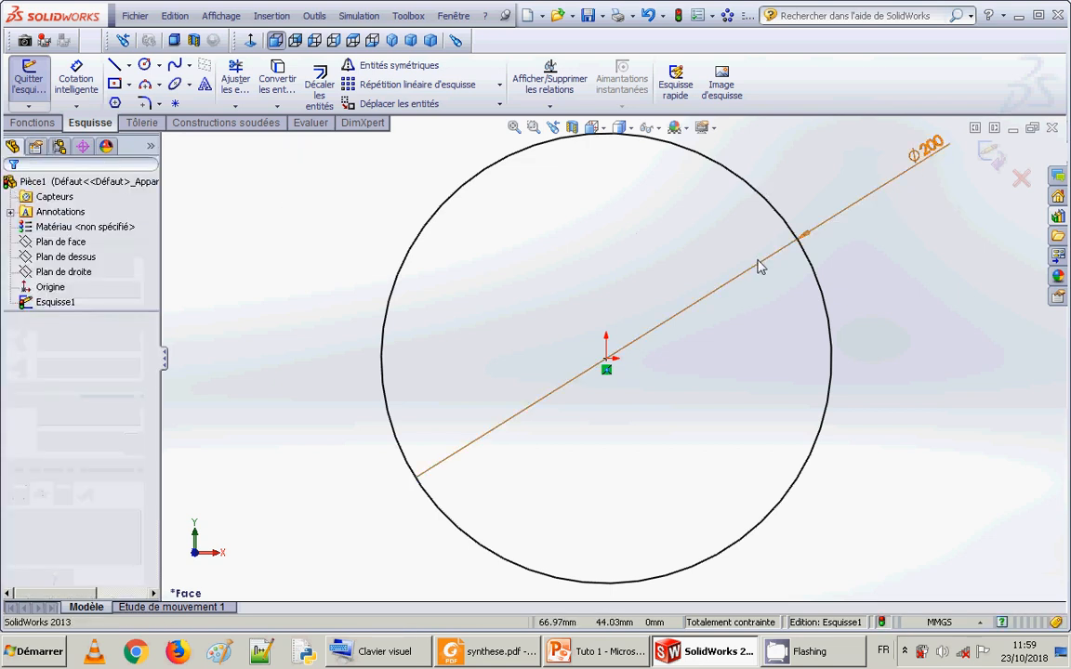
# - Orient the view of the circle sketch normal to its plane
pyautogui.scroll(-2, 758, 264)
pyautogui.scroll(2, 759, 264)
pyautogui.scroll(1, 759, 267)
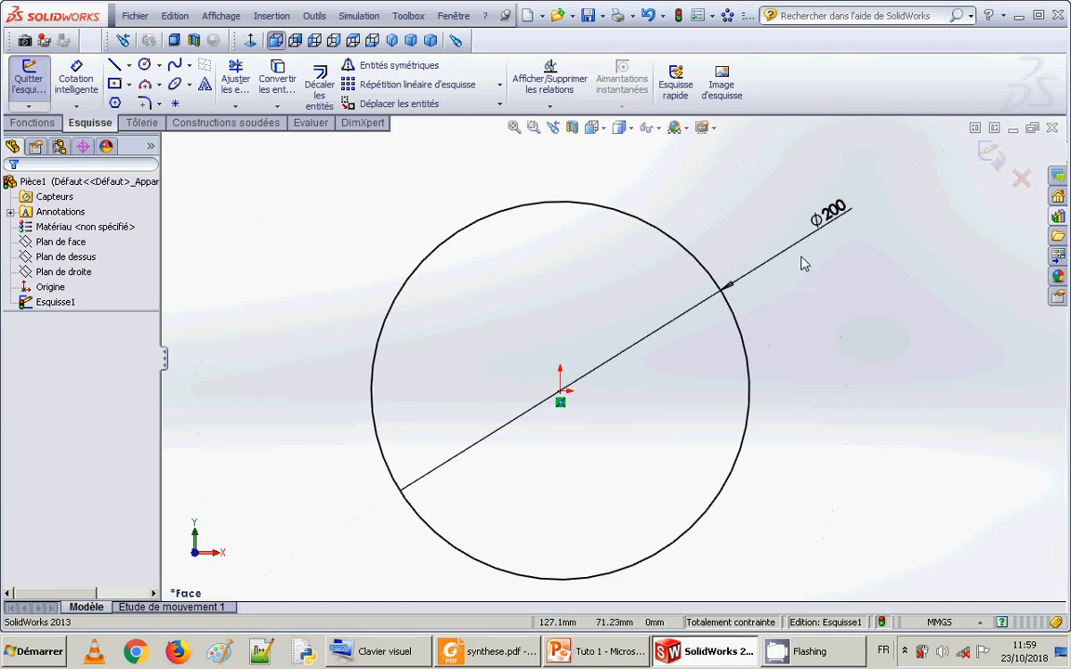
pyautogui.click(602, 129)
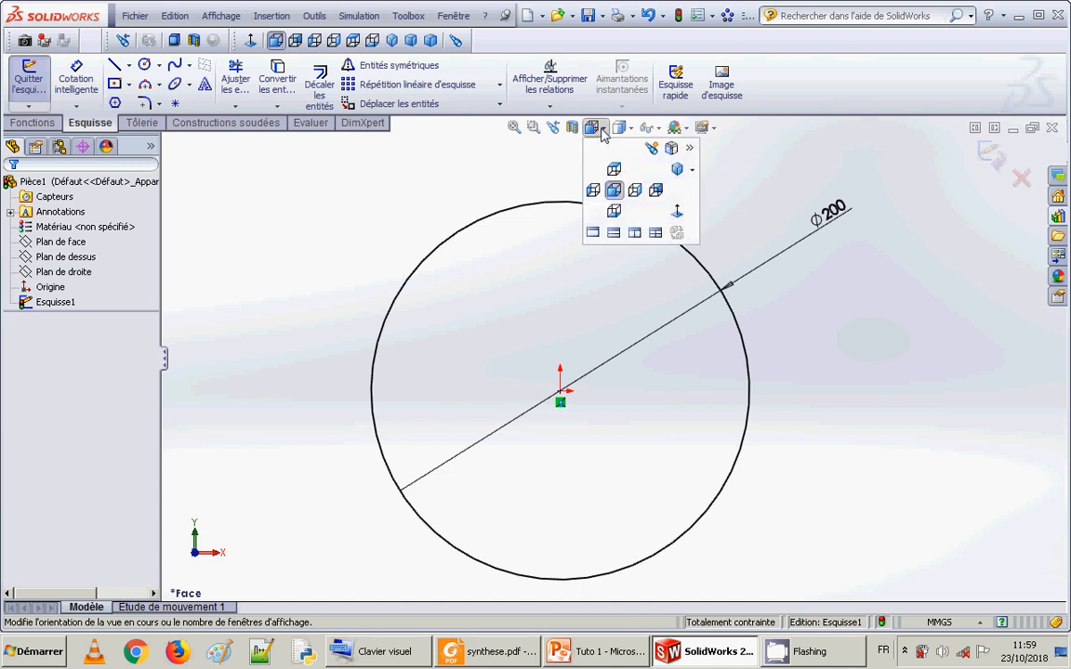
pyautogui.click(677, 215)
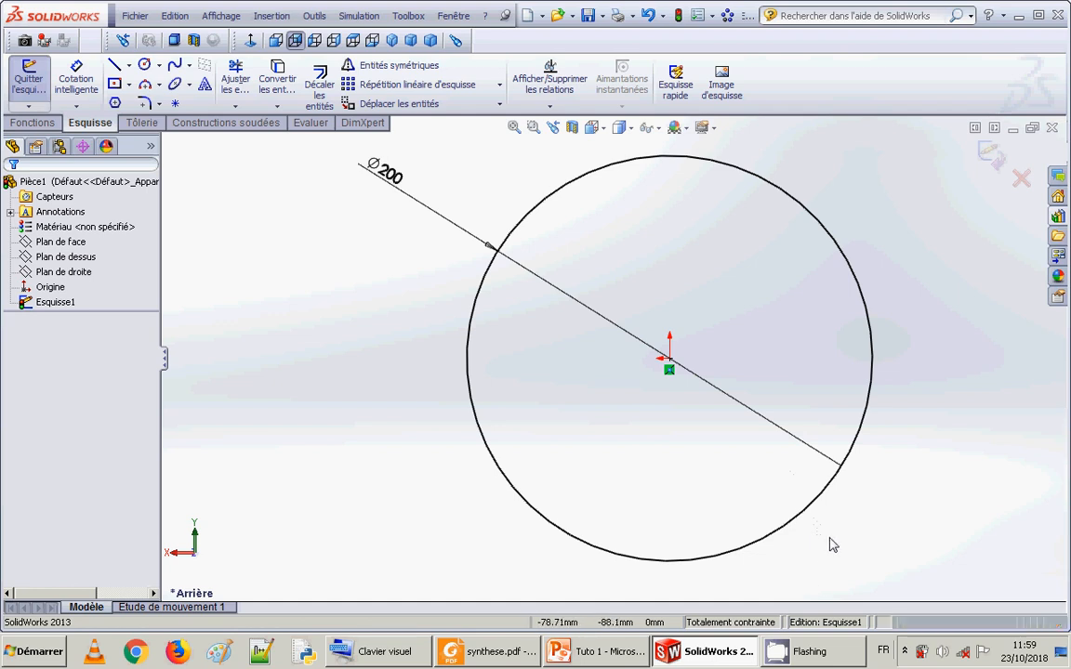
pyautogui.click(810, 651)
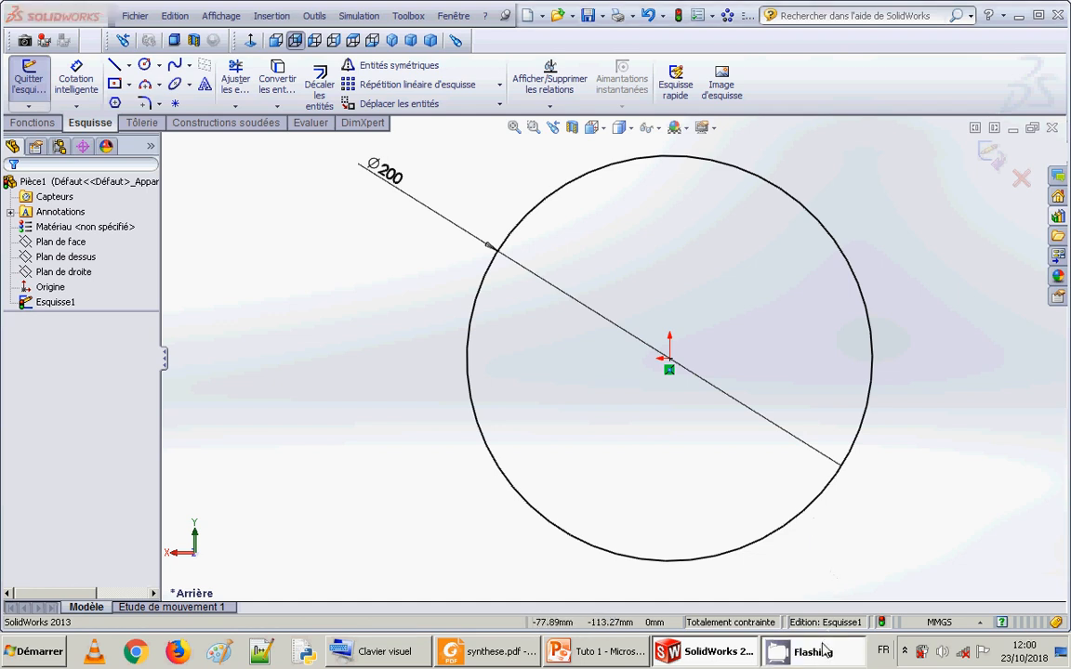
pyautogui.click(1019, 16)
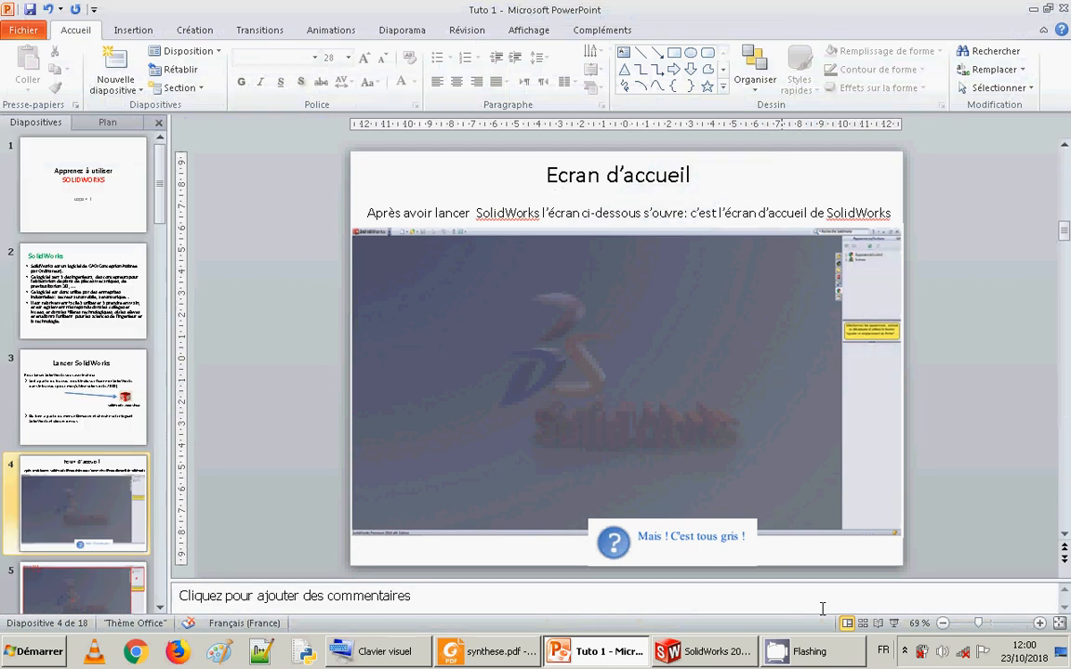
pyautogui.click(805, 653)
pyautogui.click(1033, 8)
pyautogui.click(905, 657)
pyautogui.click(929, 579)
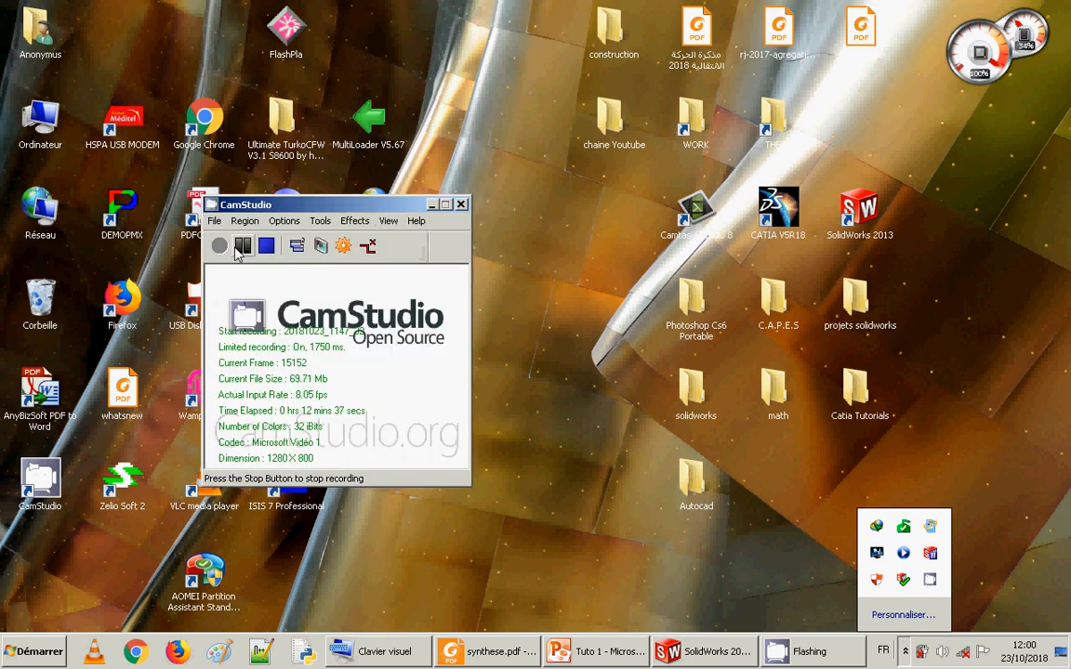